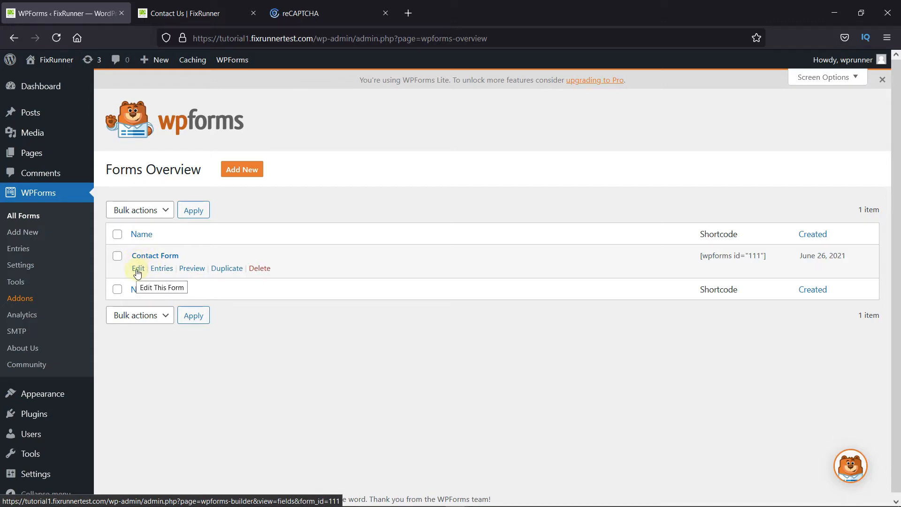
- Try to add a CAPTCHA field to the Contact Form in the form builder, and close the builder
left_click(137, 269)
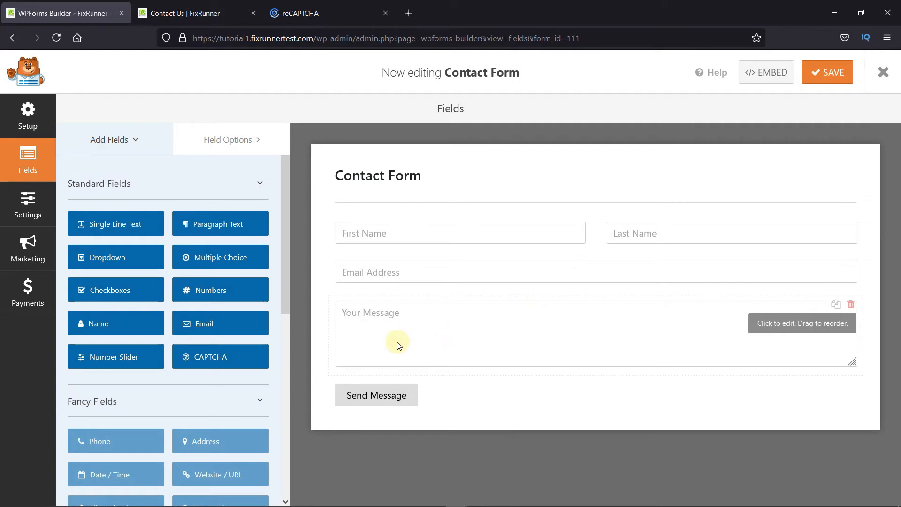
left_click(208, 364)
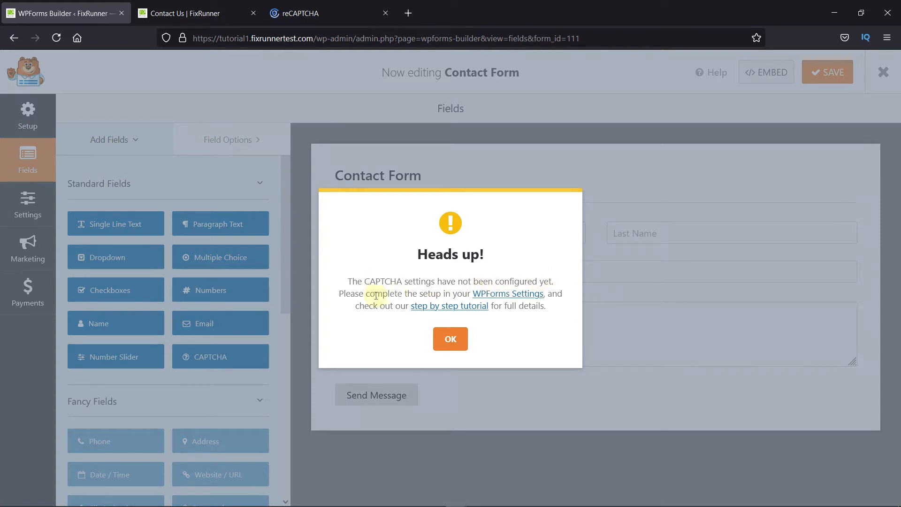
left_click(463, 349)
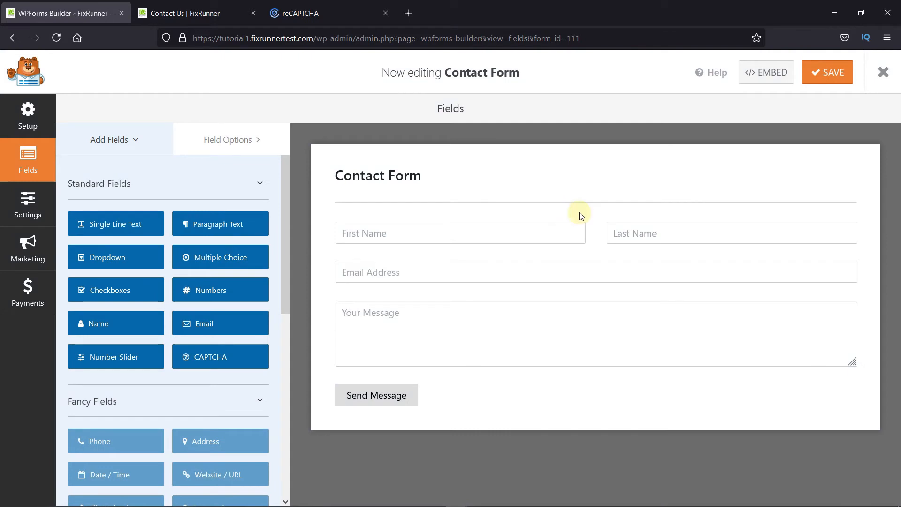
left_click(884, 72)
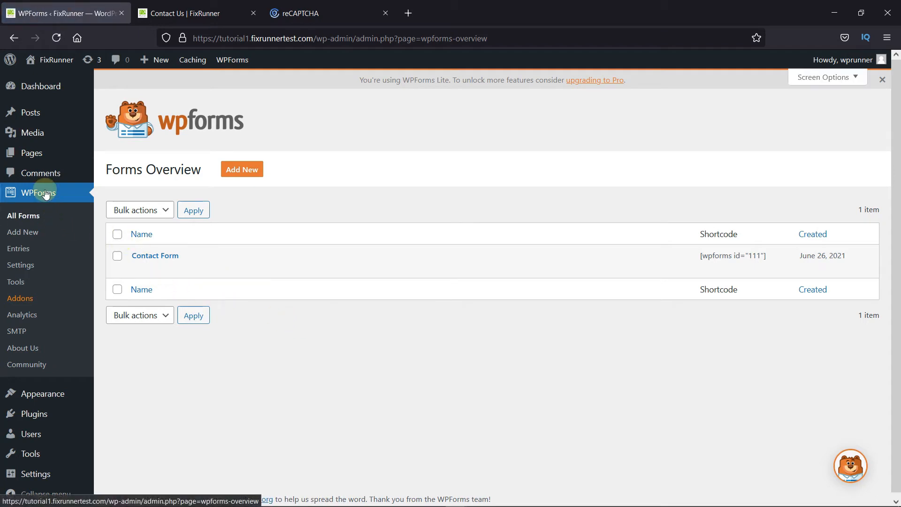
- Open the CAPTCHA section of the WPForms settings and bring the reCAPTCHA type and key options into view
left_click(25, 266)
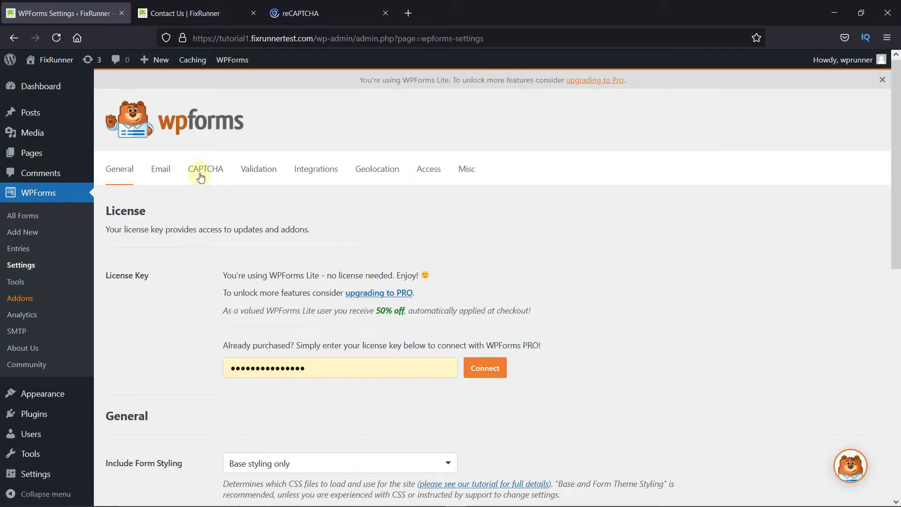
left_click(216, 170)
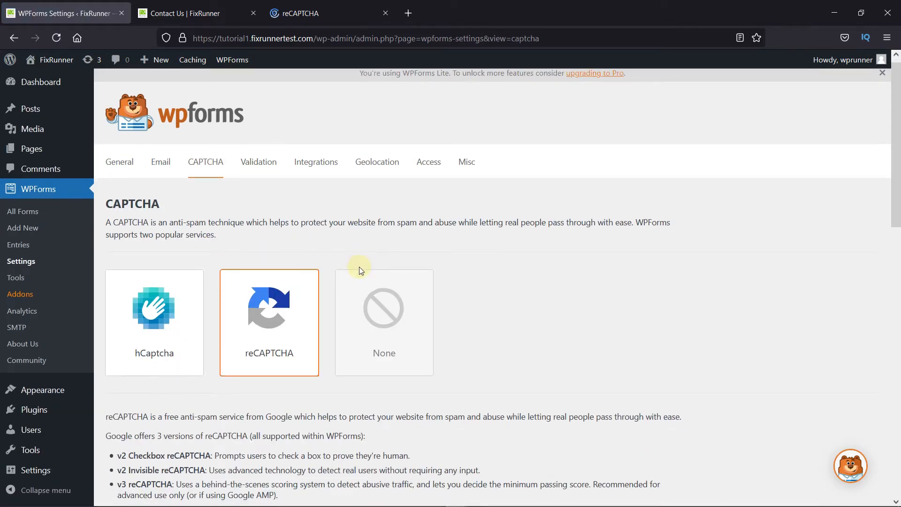
scroll(359, 268, "down", 6)
scroll(359, 269, "down", 3)
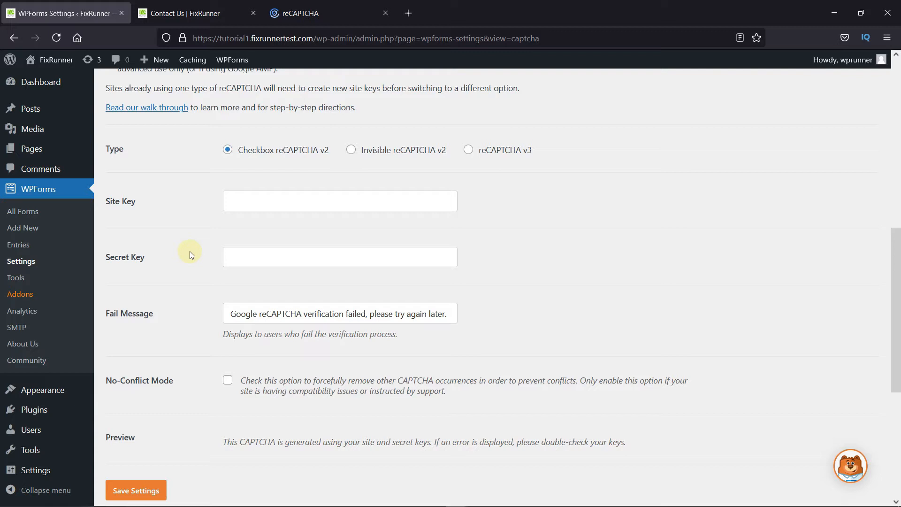
- Switch to Google reCAPTCHA, open the v3 Admin Console and label the new site tutorial1.fixrunnertest.com
left_click(314, 18)
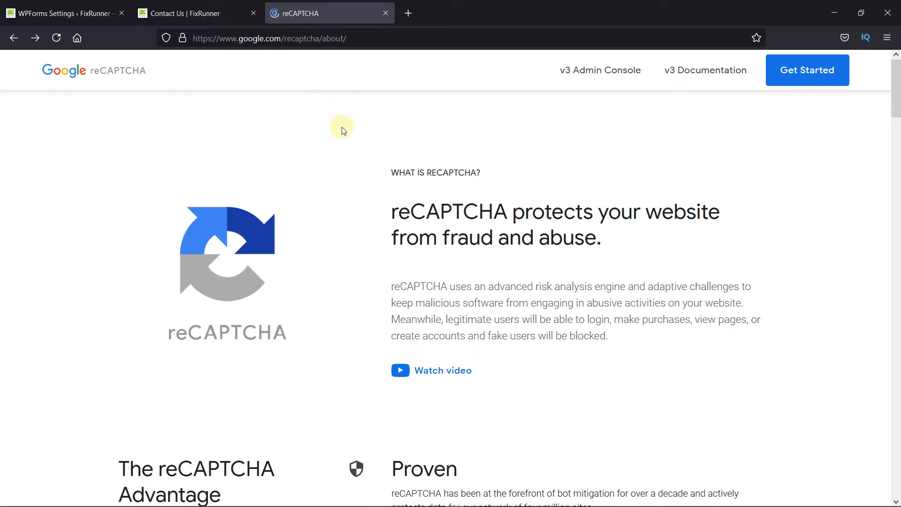
left_click(590, 71)
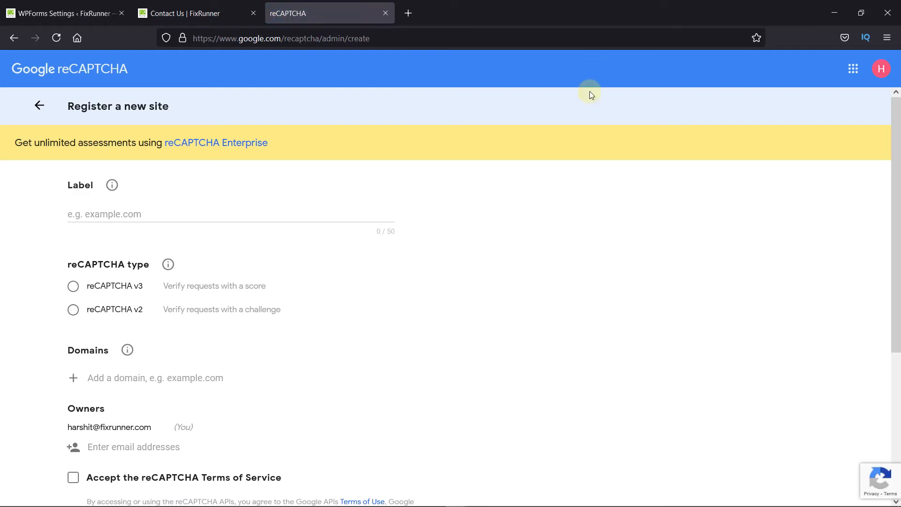
left_click(96, 208)
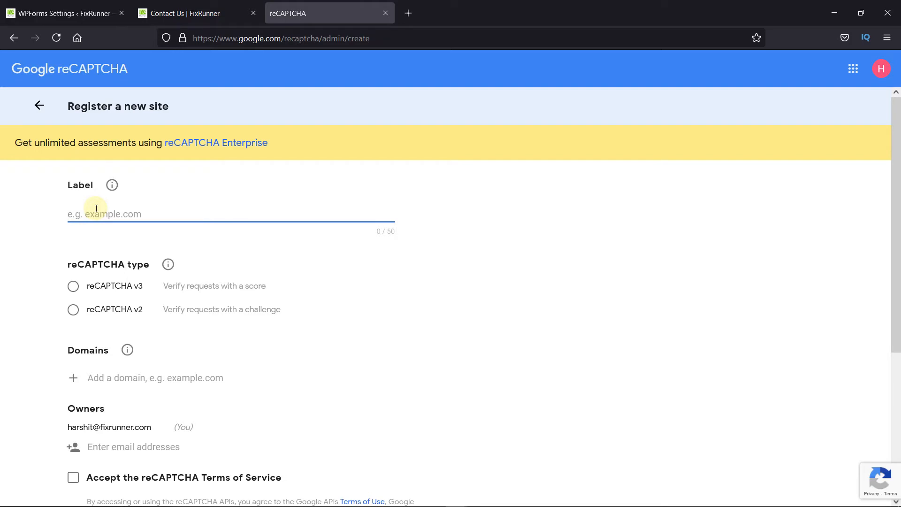
type("t")
type("utorial1.fixrunnertest")
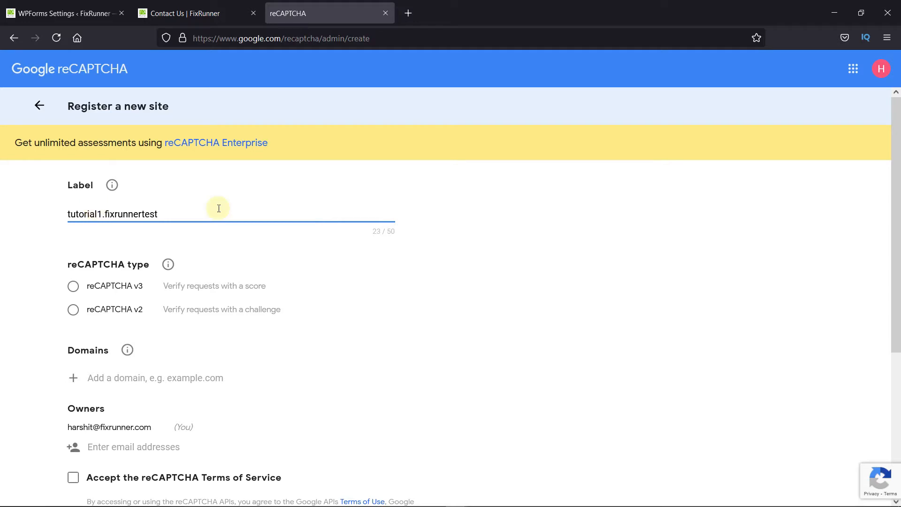
type(".com")
left_click(415, 257)
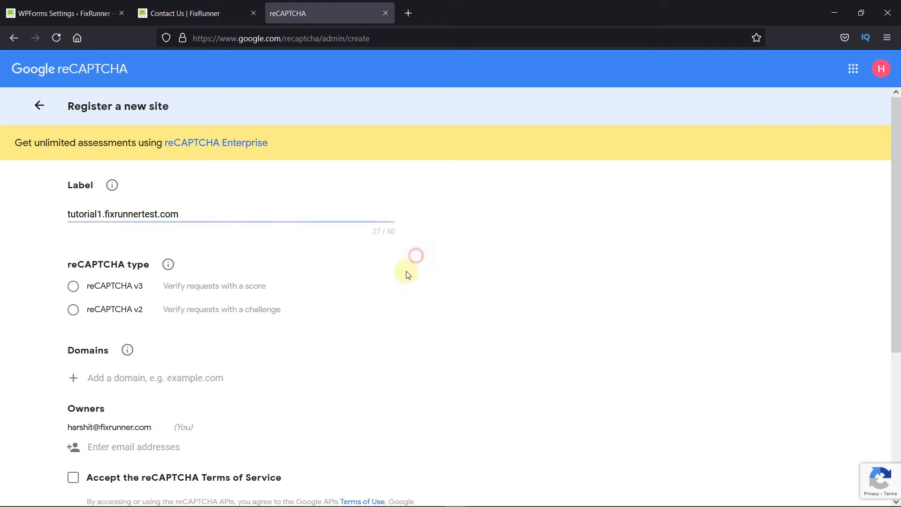
- Set the reCAPTCHA type to reCAPTCHA v2 with the "I'm not a robot" Checkbox option
scroll(441, 250, "down", 2)
scroll(443, 247, "up", 1)
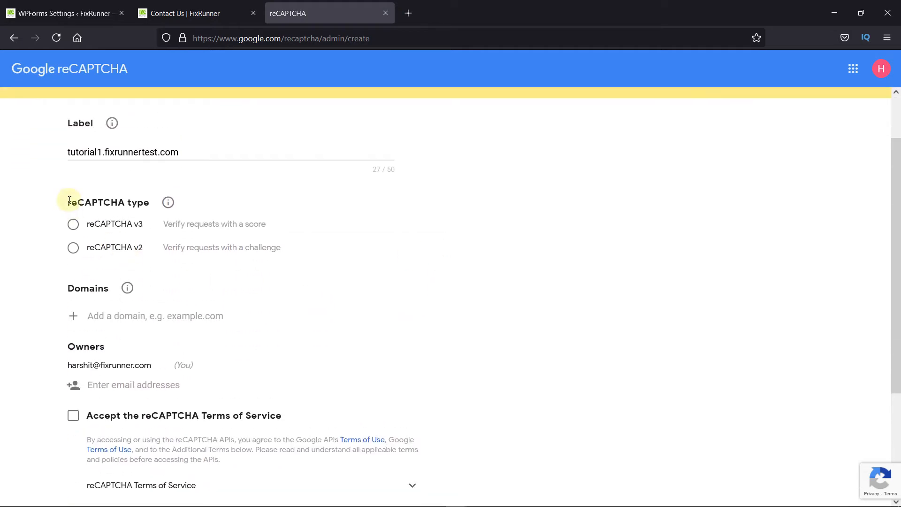
left_click(74, 250)
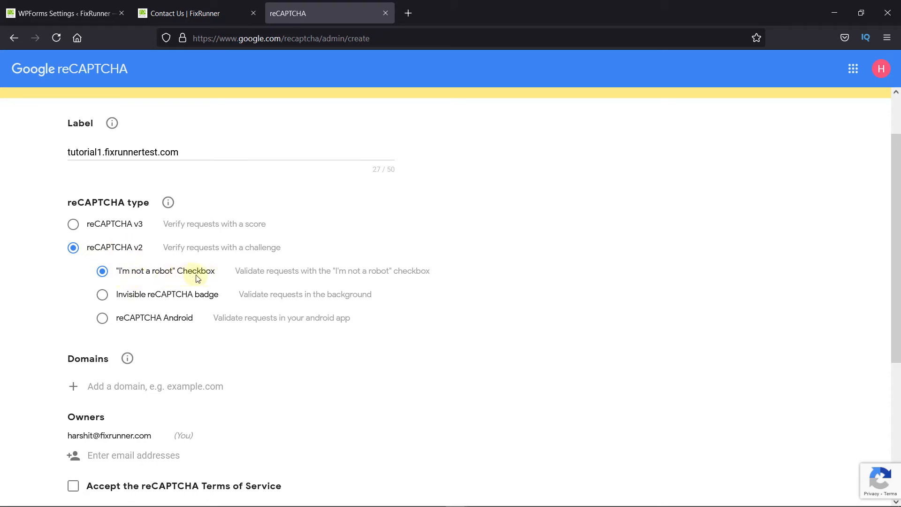
- Add the domain tutorial1.fixrunnertest.com and submit the site registration with the reCAPTCHA Terms of Service accepted
scroll(354, 311, "down", 3)
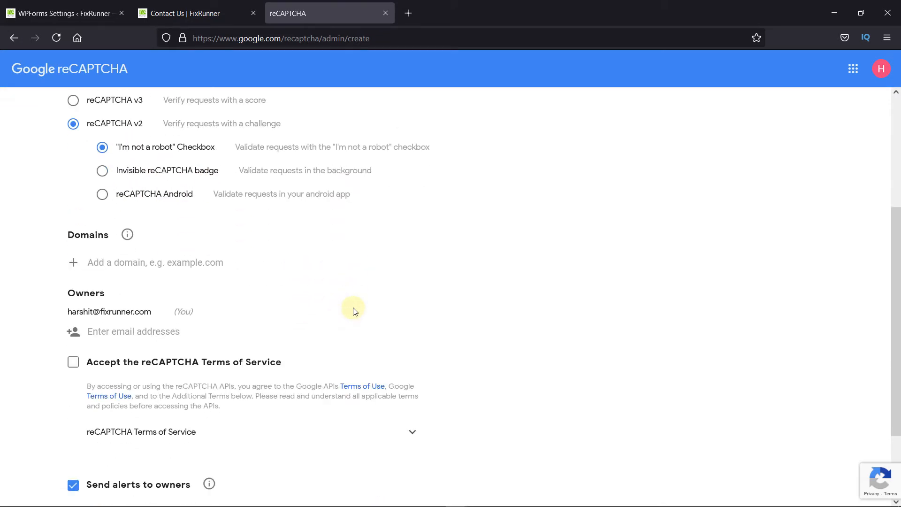
scroll(354, 311, "down", 1)
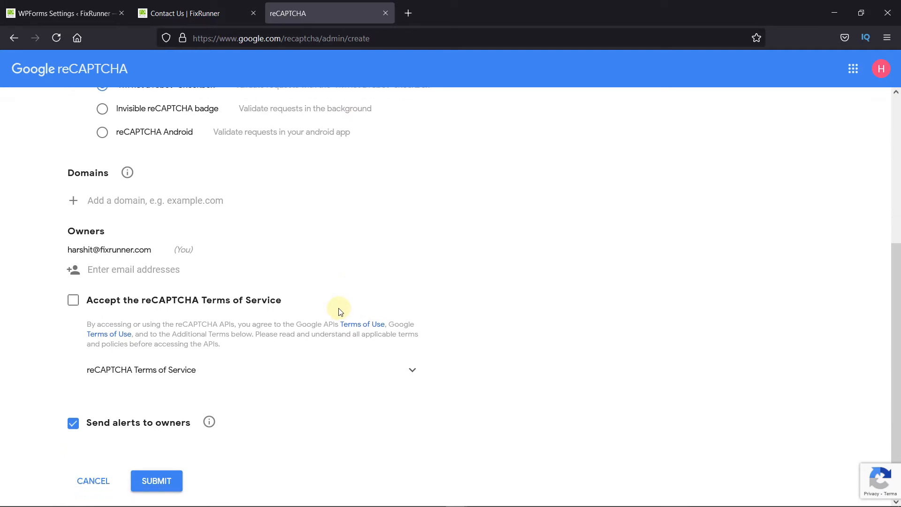
left_click(153, 202)
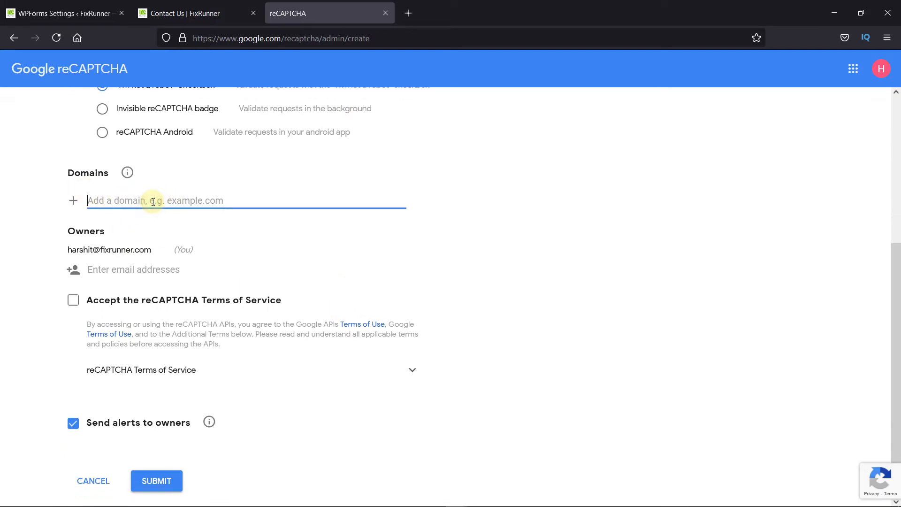
type("tutorial1.fixrunnertest")
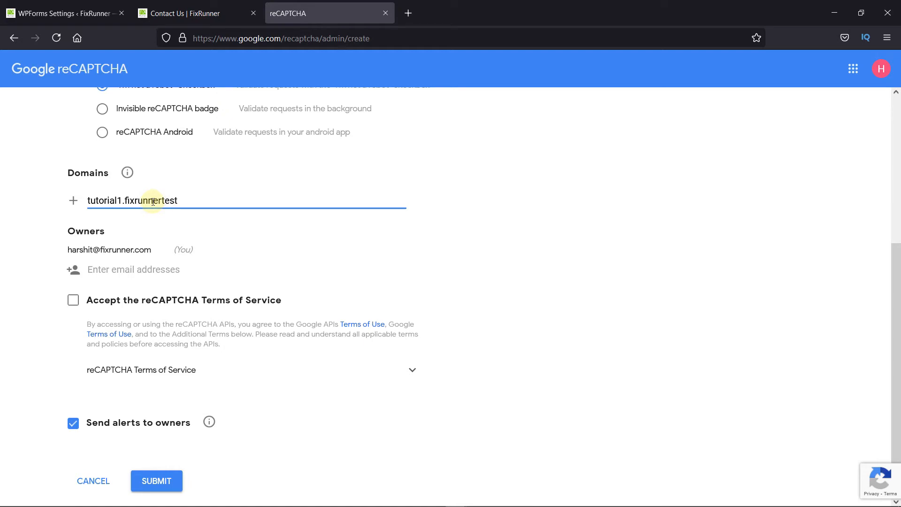
type(".com")
left_click(73, 301)
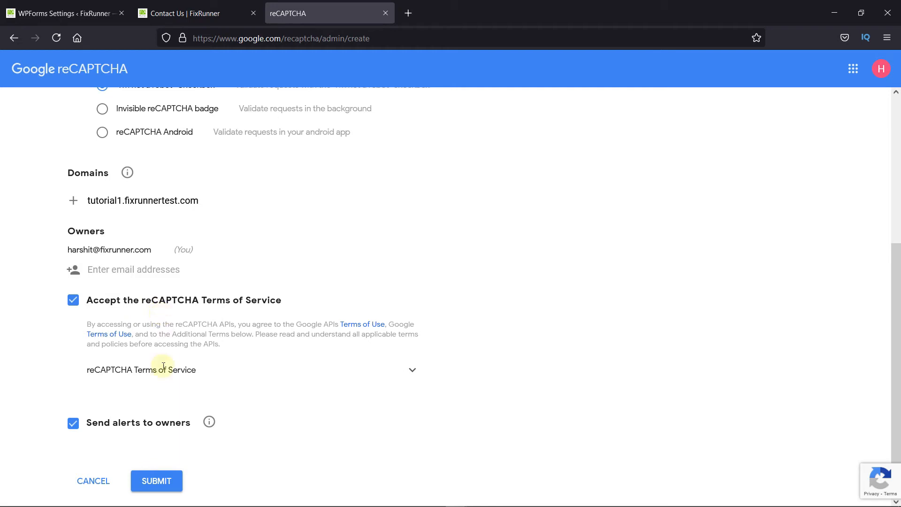
left_click(158, 479)
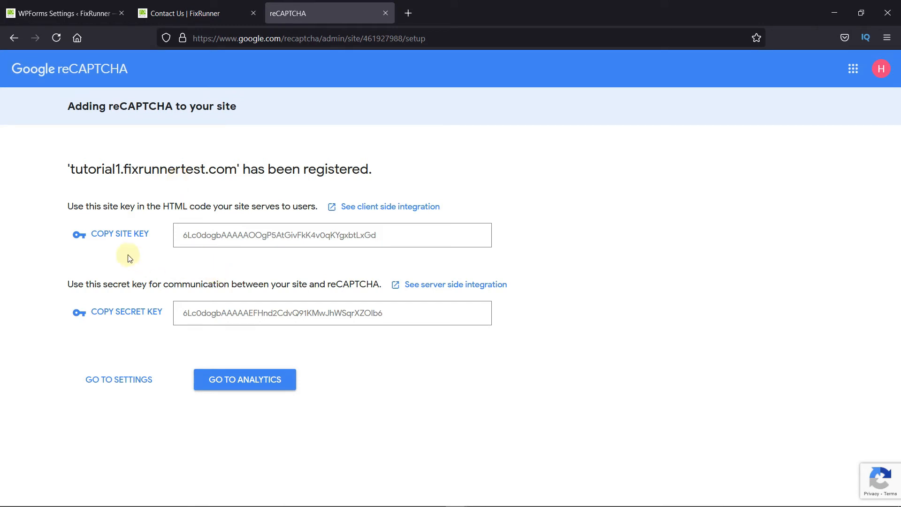
- Copy the generated reCAPTCHA site key and paste it into the Site Key field of the WPForms settings
double_click(198, 232)
key("ctrl+c")
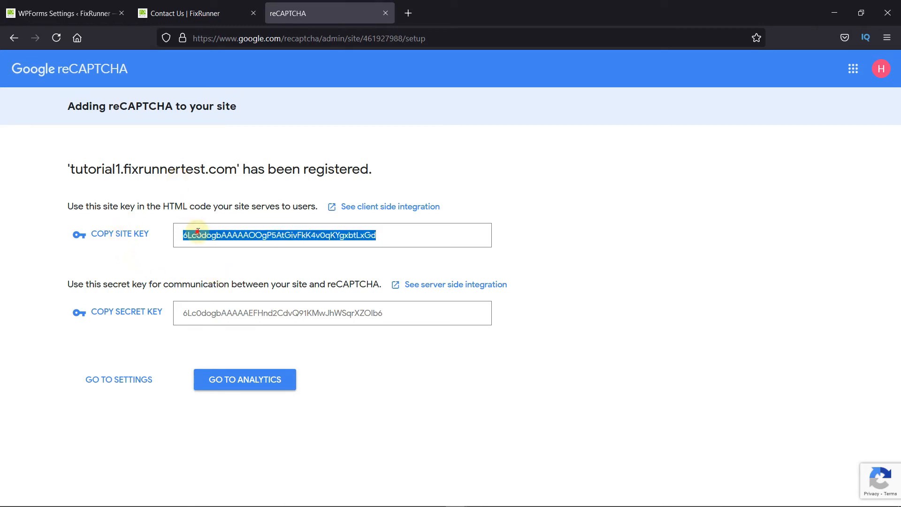
left_click(126, 268)
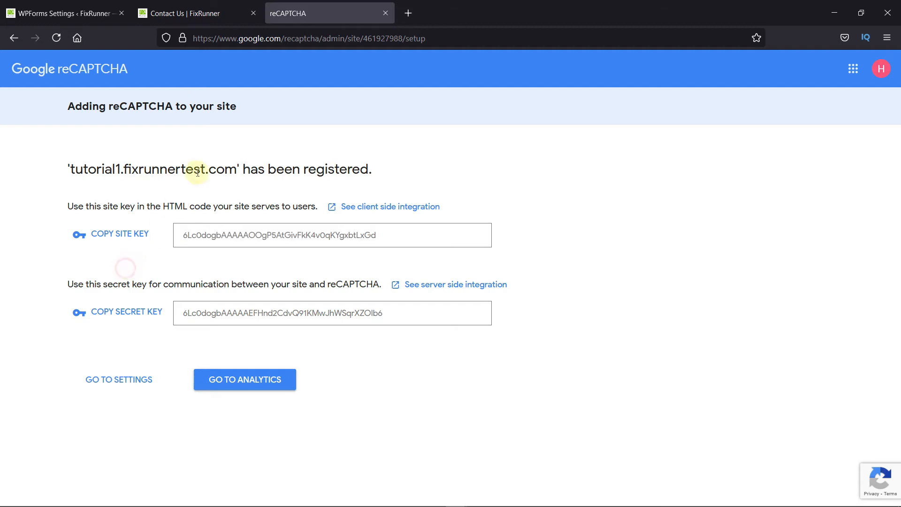
left_click(49, 14)
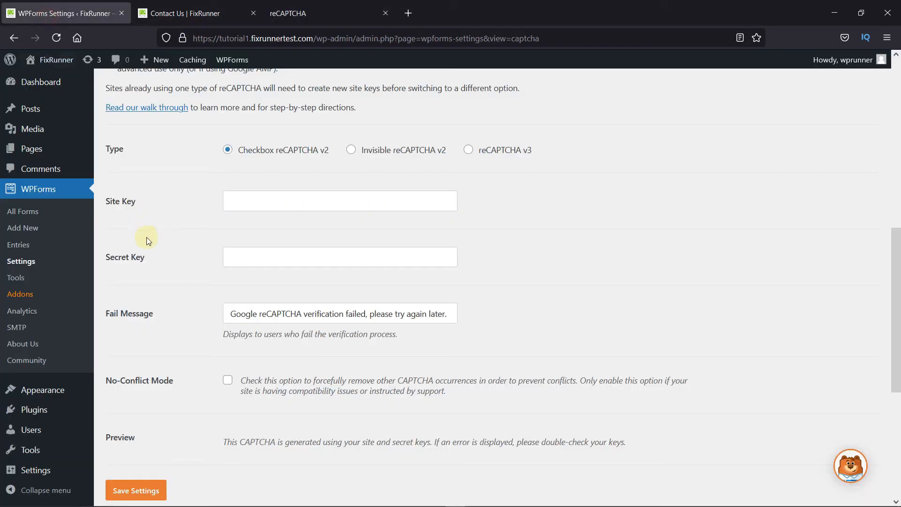
left_click(264, 195)
key("ctrl+v")
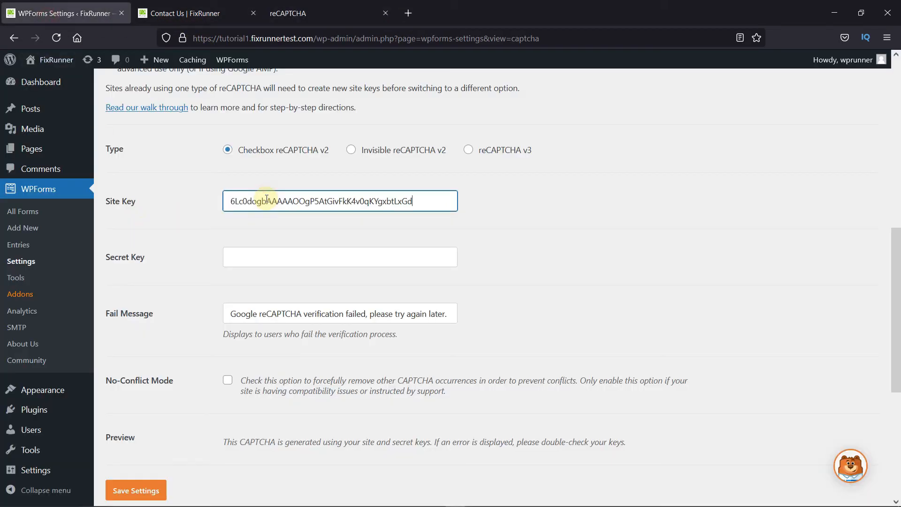
- Copy the reCAPTCHA secret key and paste it into the Secret Key field of the WPForms settings
left_click(287, 13)
left_click(215, 315)
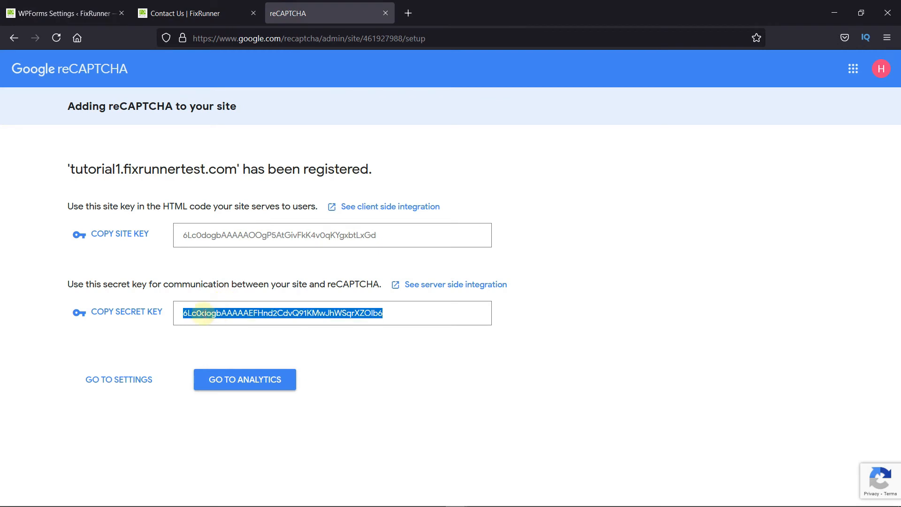
left_click(165, 258)
left_click(85, 13)
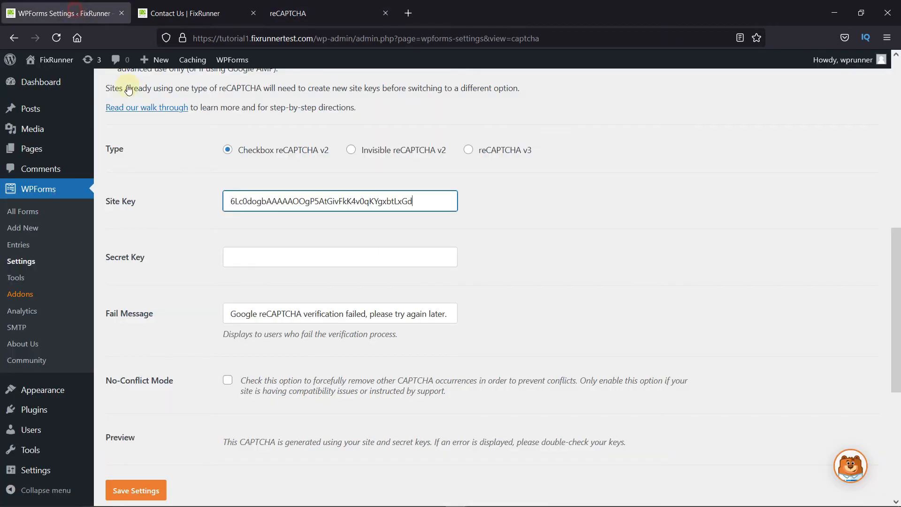
left_click(244, 257)
key("ctrl+v")
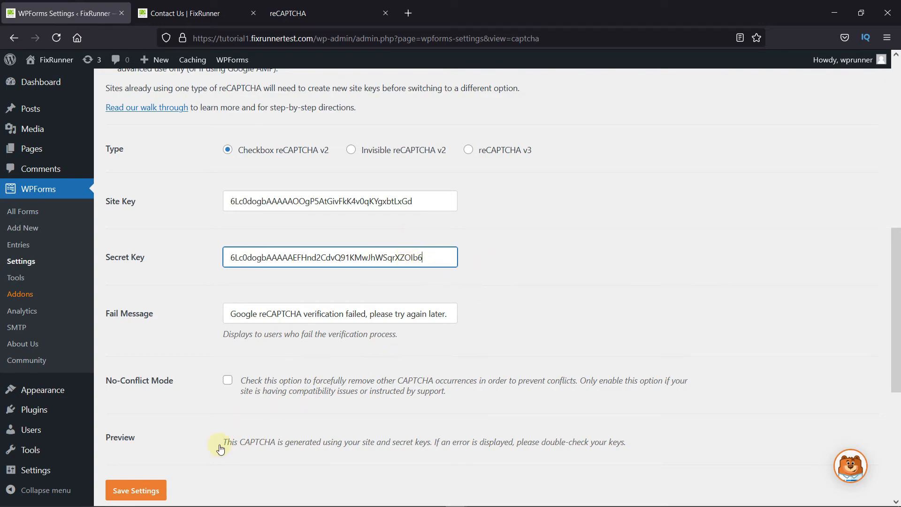
- Save the WPForms CAPTCHA settings and check the reCAPTCHA preview
left_click(147, 490)
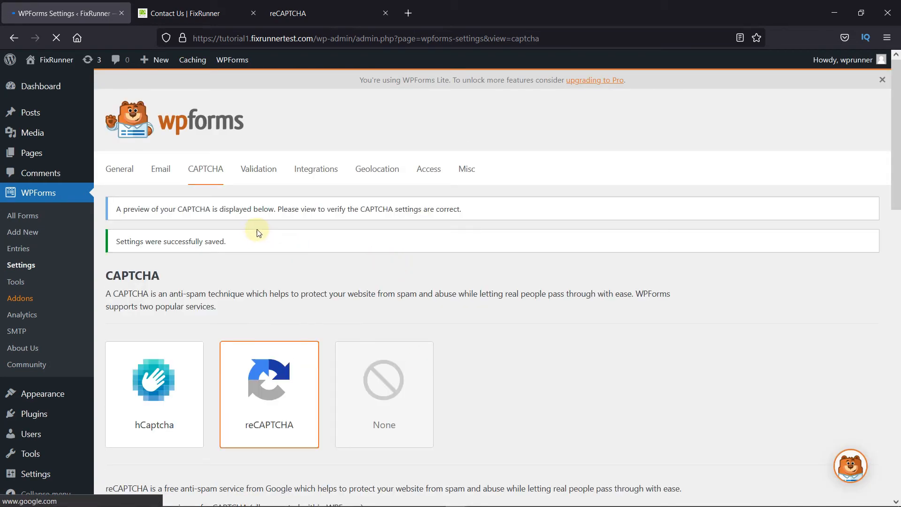
scroll(345, 253, "down", 7)
scroll(349, 267, "down", 9)
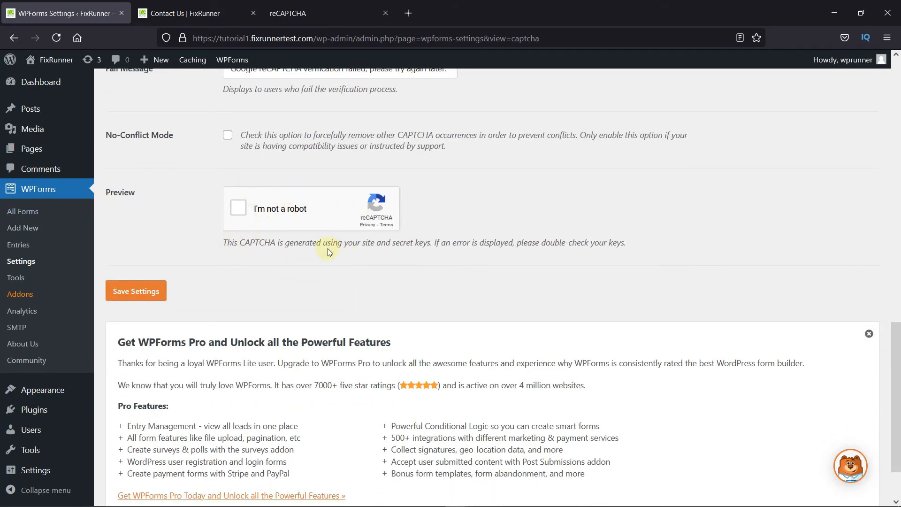
- Open the Contact Form for editing, enable reCAPTCHA on it and save the form
left_click(36, 219)
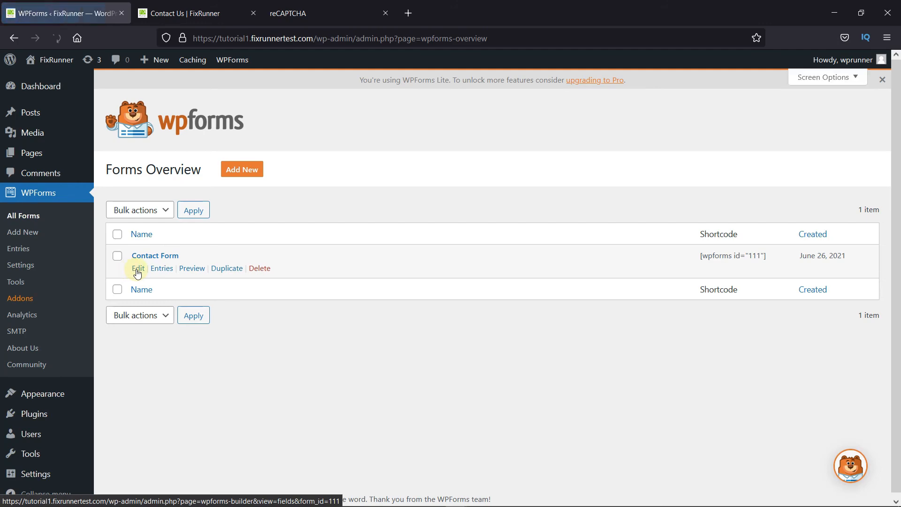
left_click(138, 269)
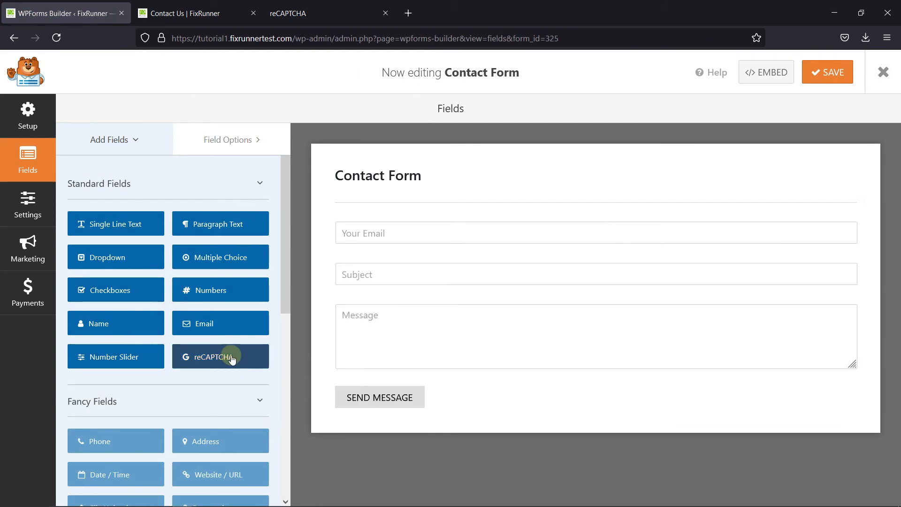
left_click(231, 358)
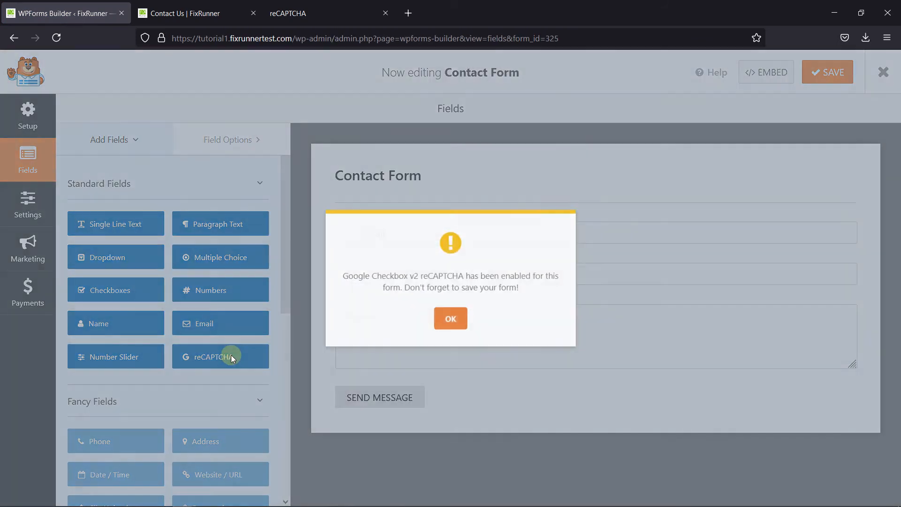
left_click(453, 319)
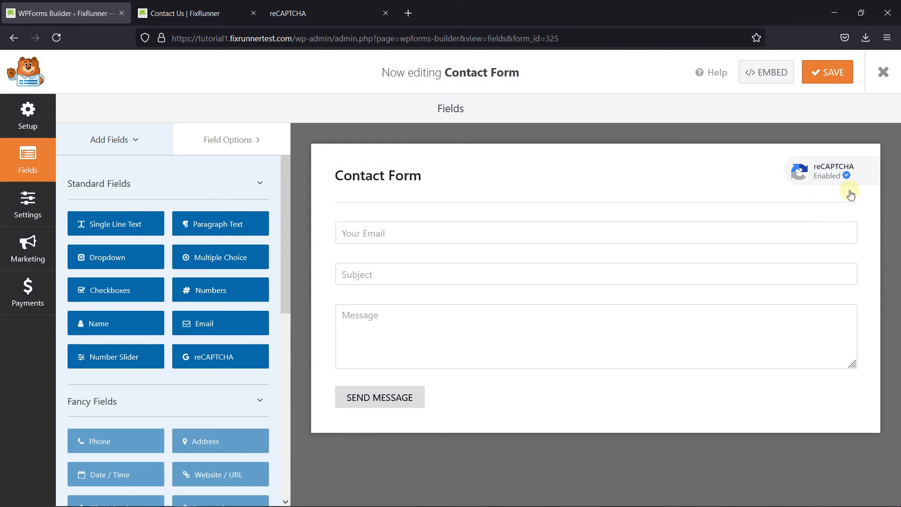
left_click(827, 78)
- Reload the Contact Us page on the site to check its form for the reCAPTCHA
left_click(198, 13)
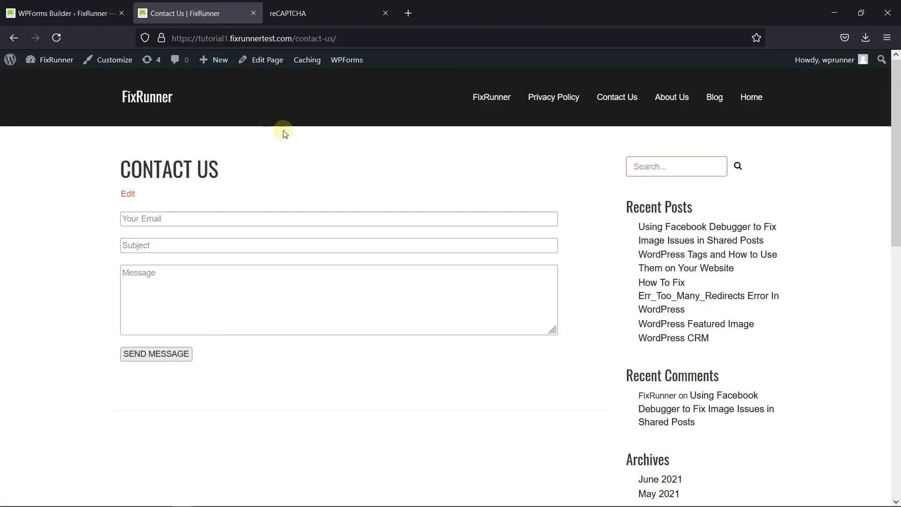
left_click(56, 37)
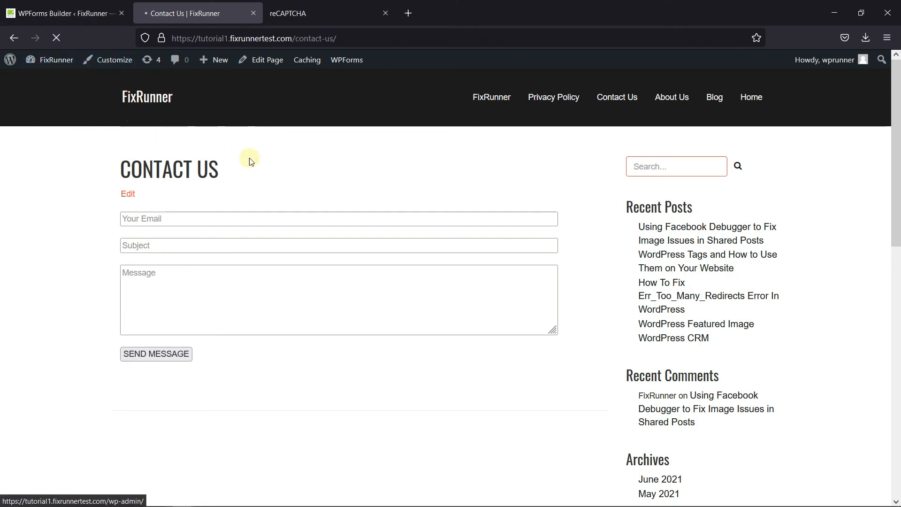